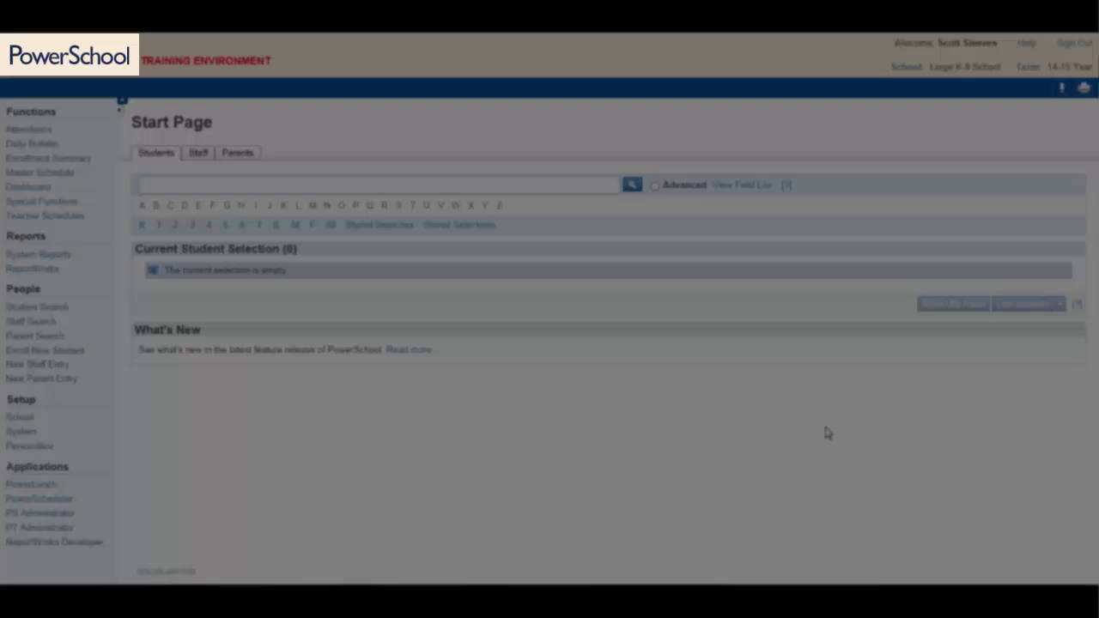
Go from the start page to System Reports and show the NB Reports collection
{"action": "left_click", "coordinate": [62, 58]}
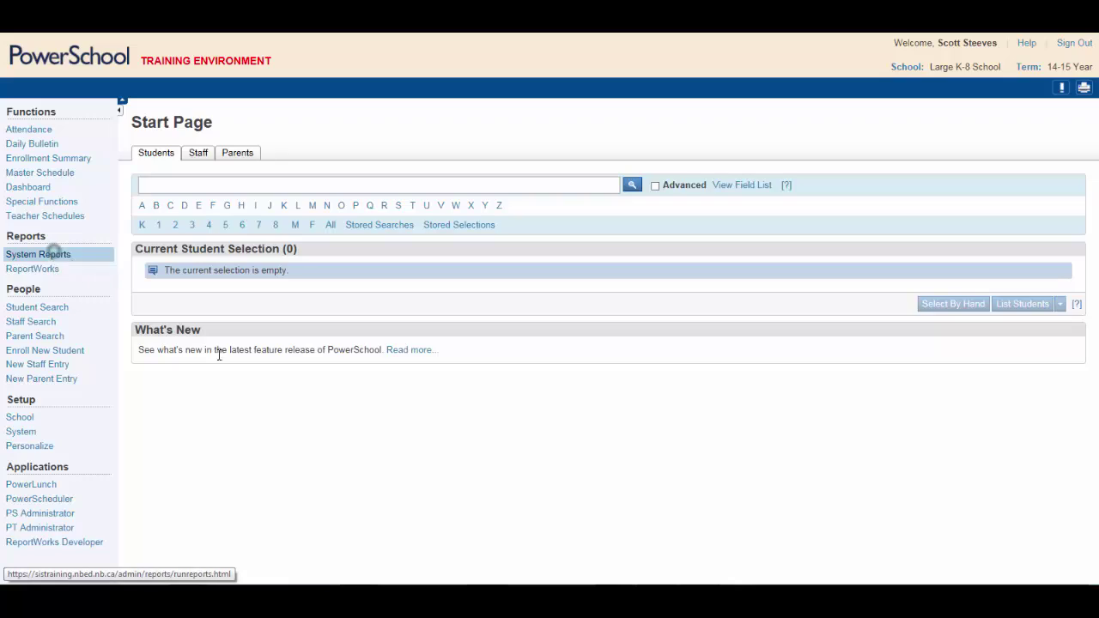
{"action": "left_click", "coordinate": [47, 253]}
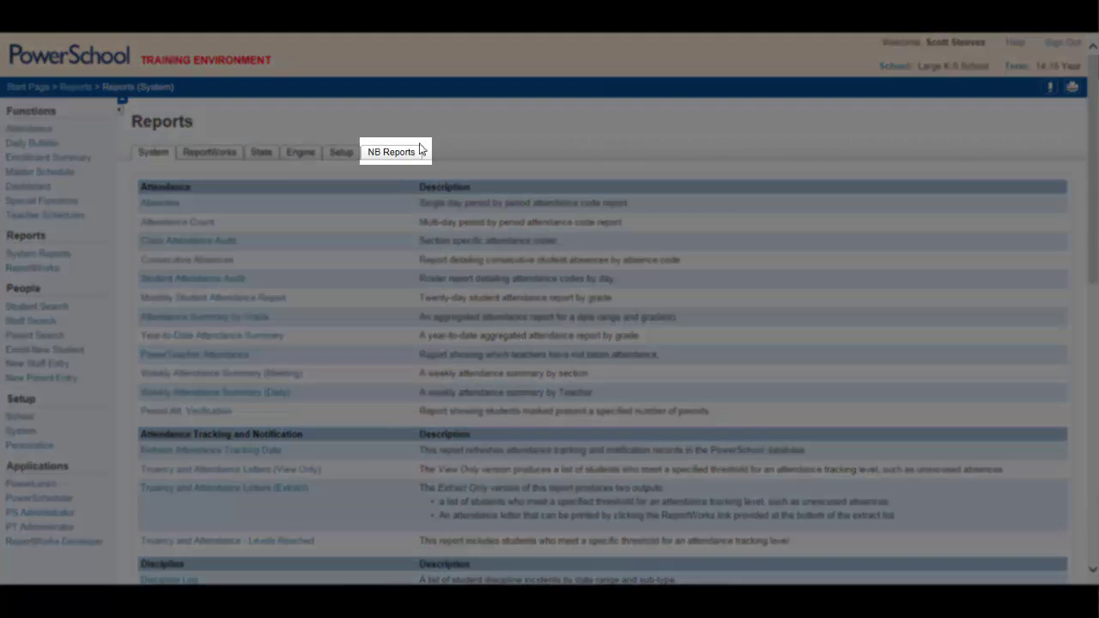
{"action": "left_click", "coordinate": [419, 151]}
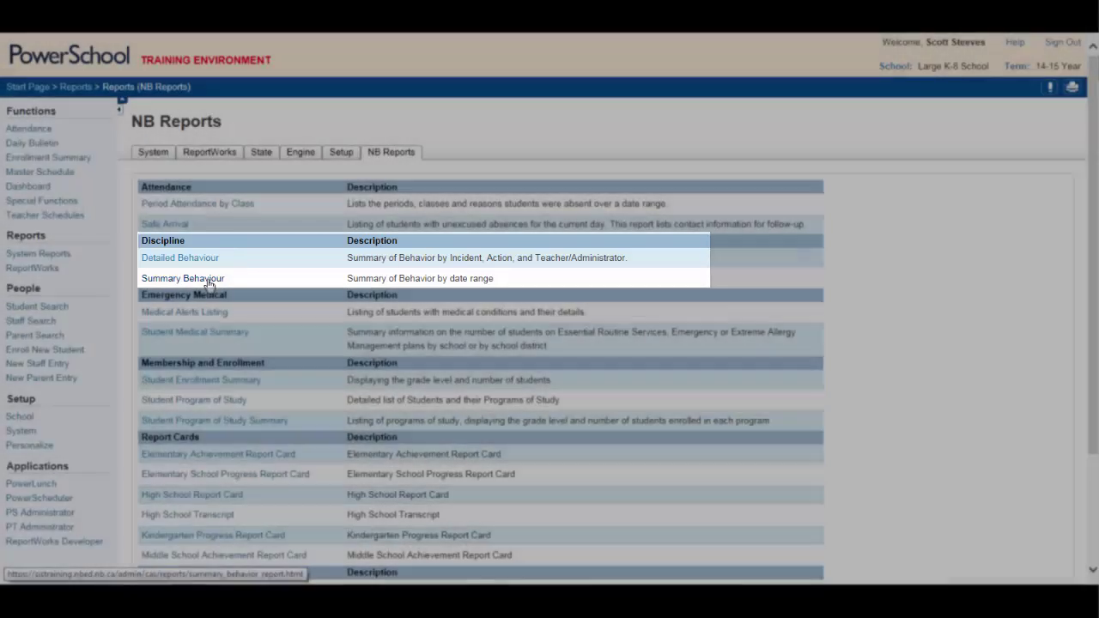
Open the Summary Behaviour report and set its start date to 9/2/2014
{"action": "left_click", "coordinate": [208, 278]}
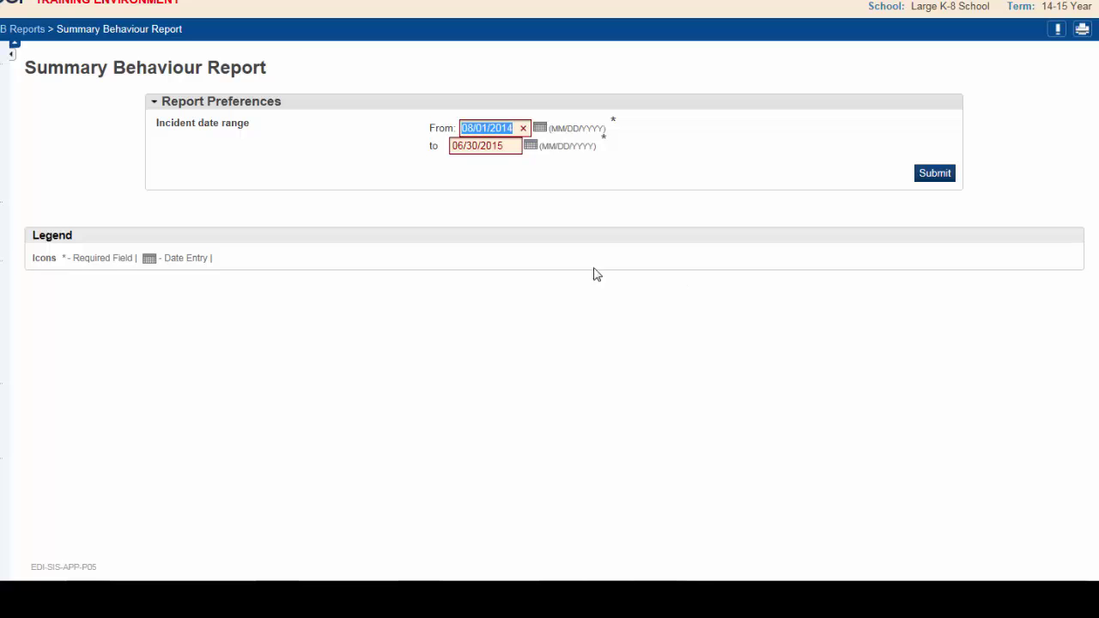
{"action": "left_click", "coordinate": [538, 128]}
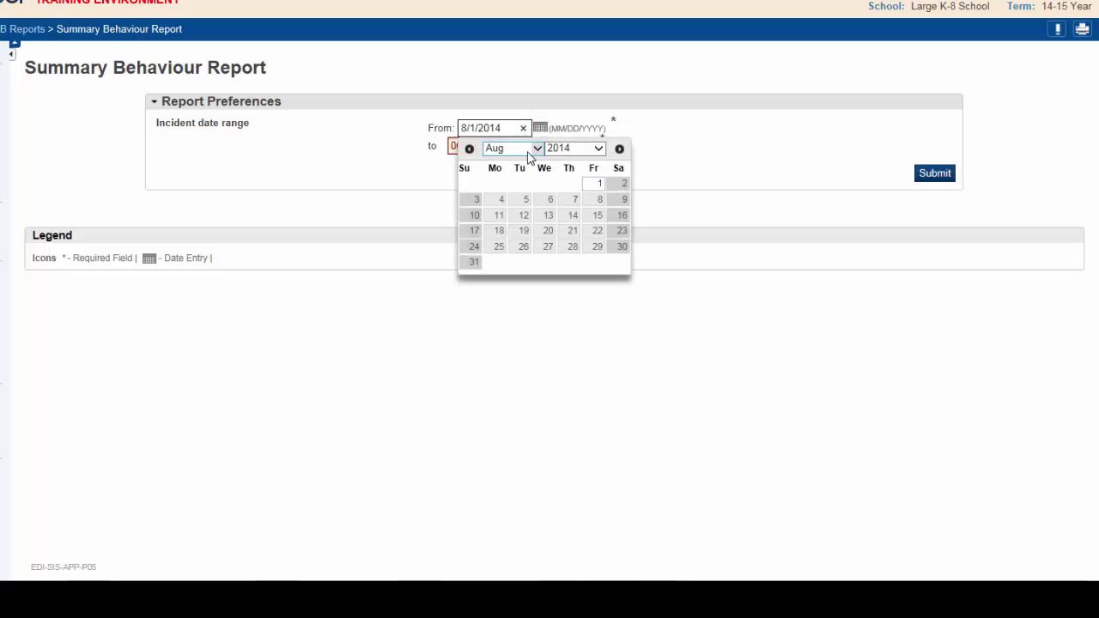
{"action": "left_click", "coordinate": [524, 150]}
{"action": "left_click", "coordinate": [498, 160]}
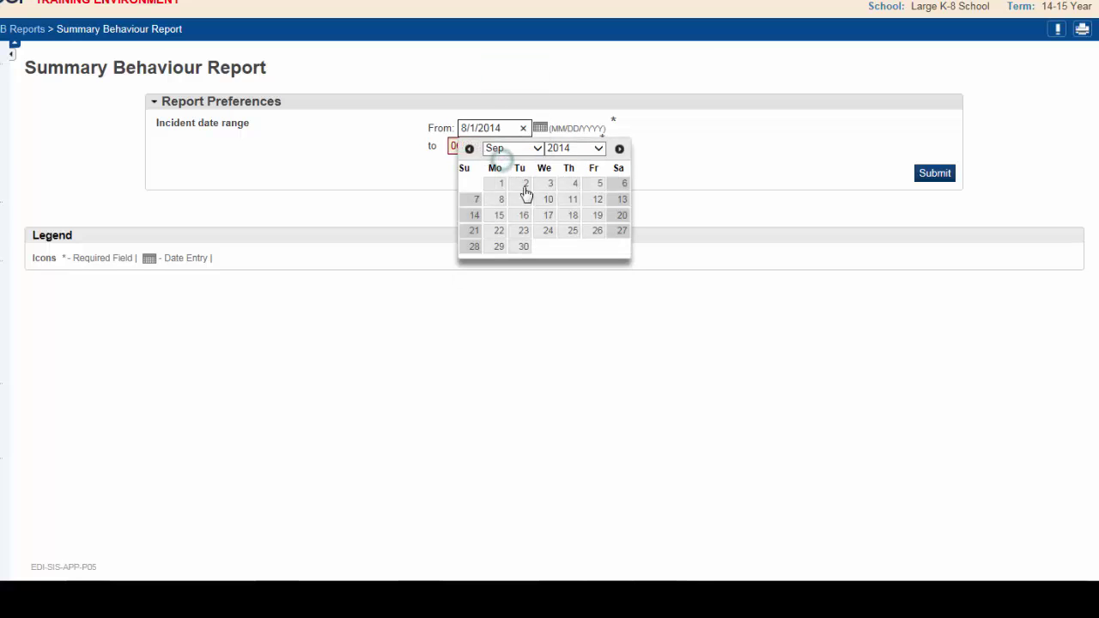
{"action": "left_click", "coordinate": [517, 181]}
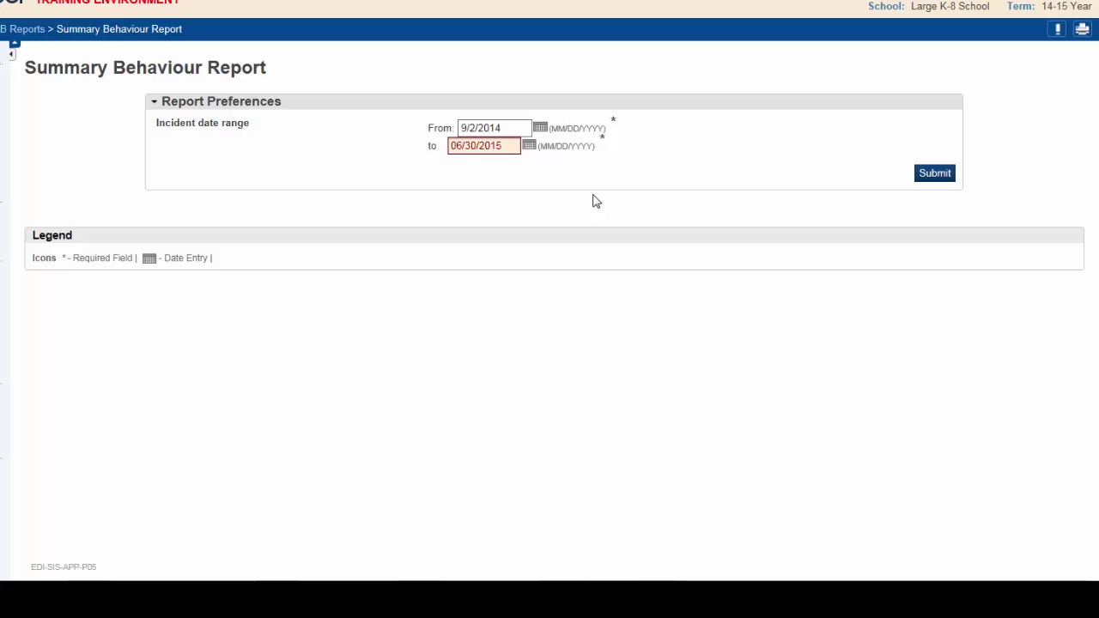
Set the report's end date to 9/30/2014
{"action": "left_click", "coordinate": [529, 147]}
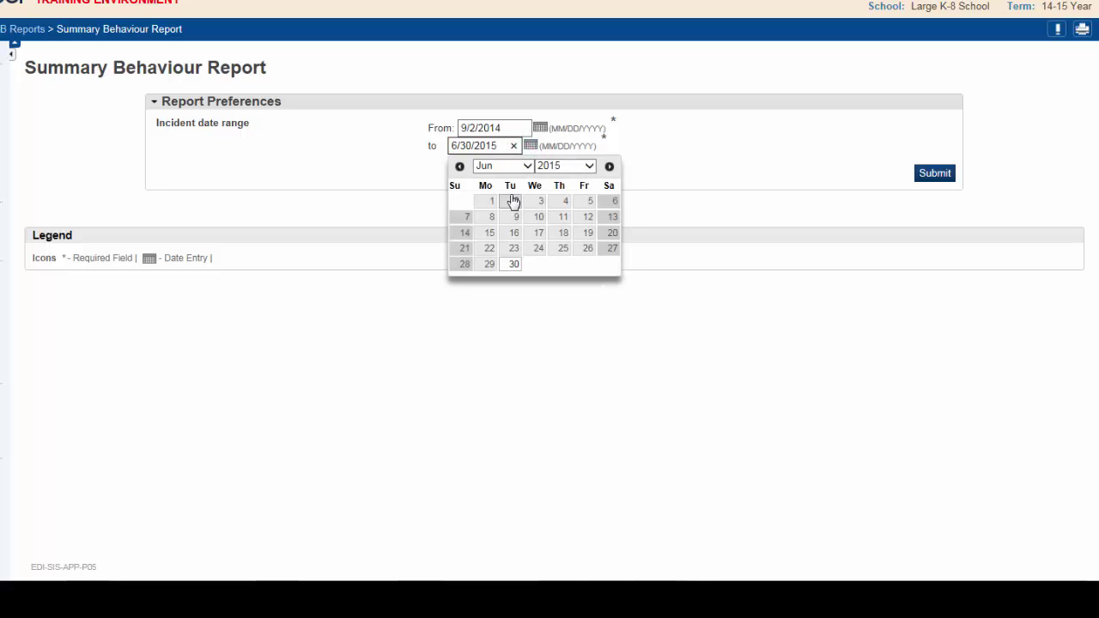
{"action": "left_click", "coordinate": [524, 166]}
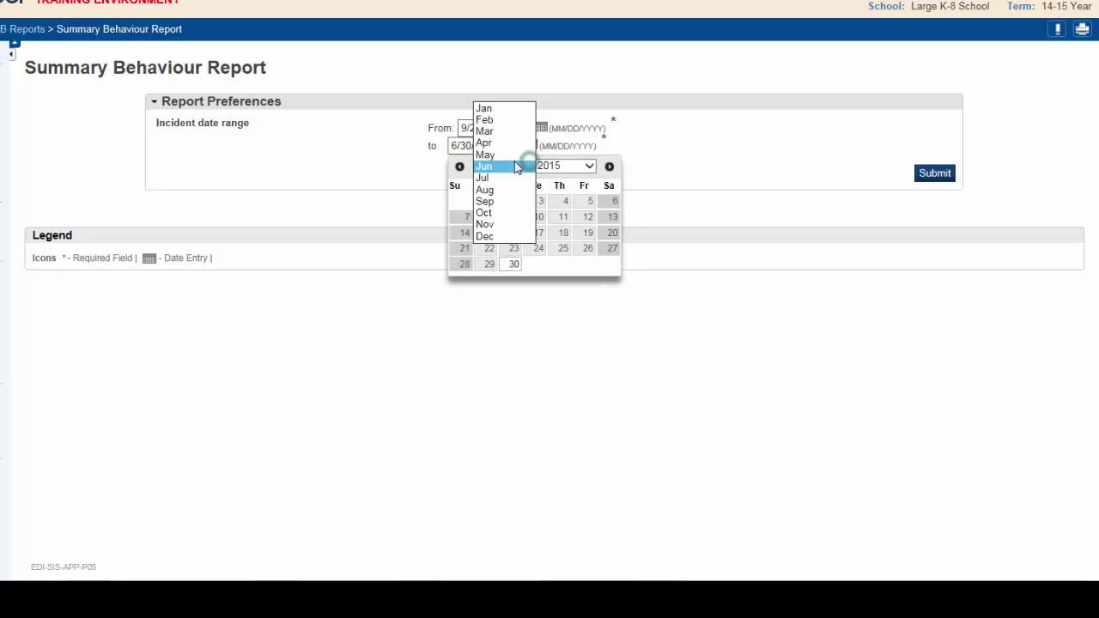
{"action": "left_click", "coordinate": [485, 201]}
{"action": "left_click", "coordinate": [589, 167]}
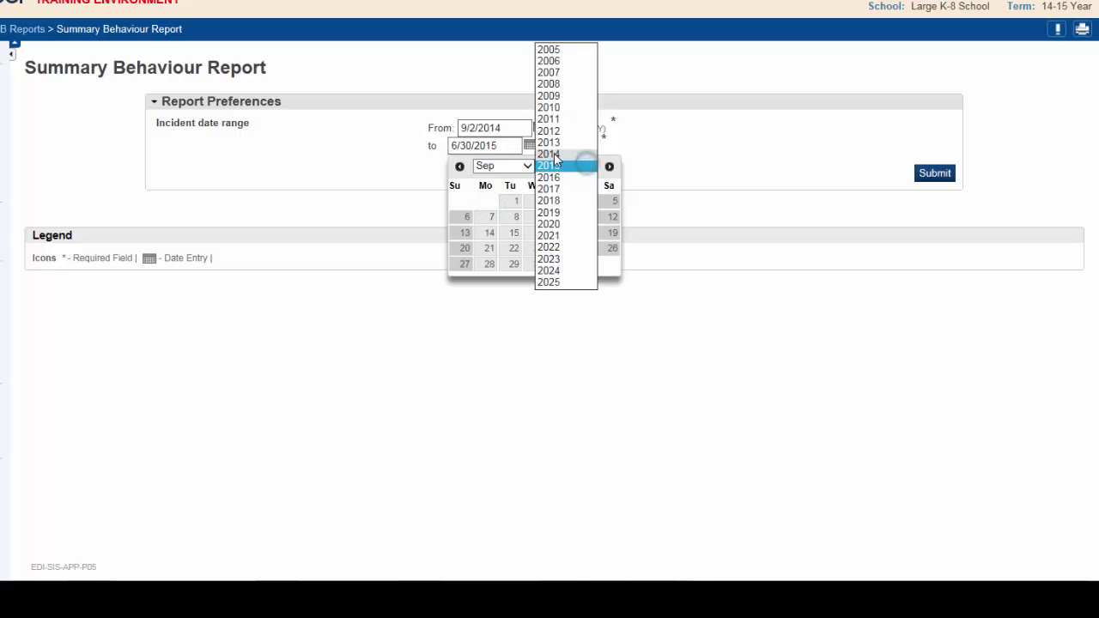
{"action": "left_click", "coordinate": [554, 154]}
{"action": "left_click", "coordinate": [513, 264]}
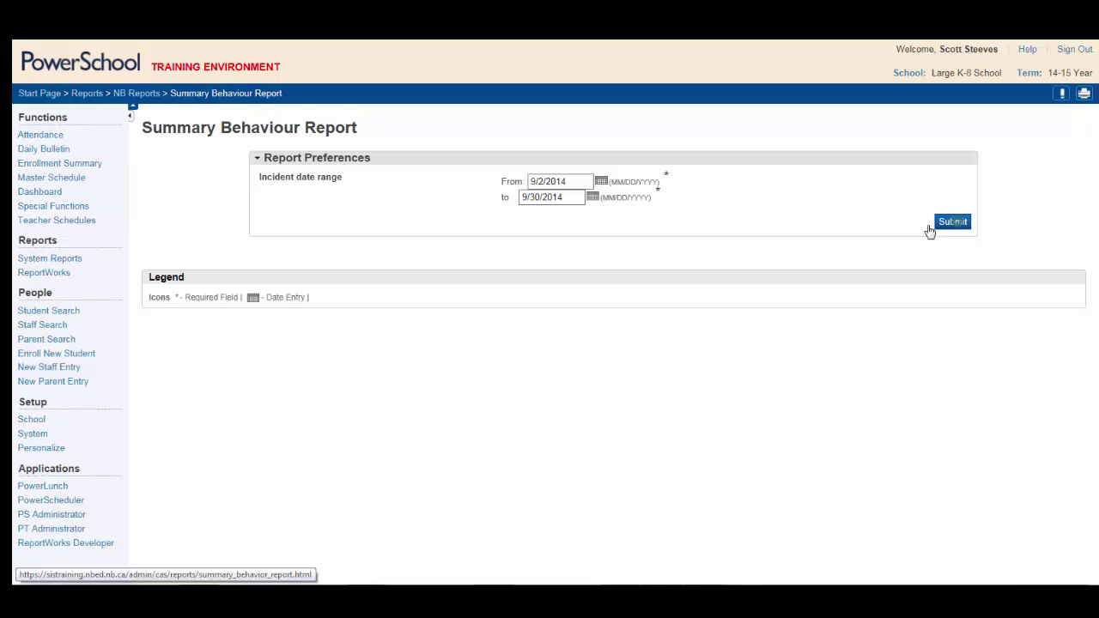
Generate the 9/2–9/30/2014 summary behaviour report and bring up its print options
{"action": "left_click", "coordinate": [940, 226]}
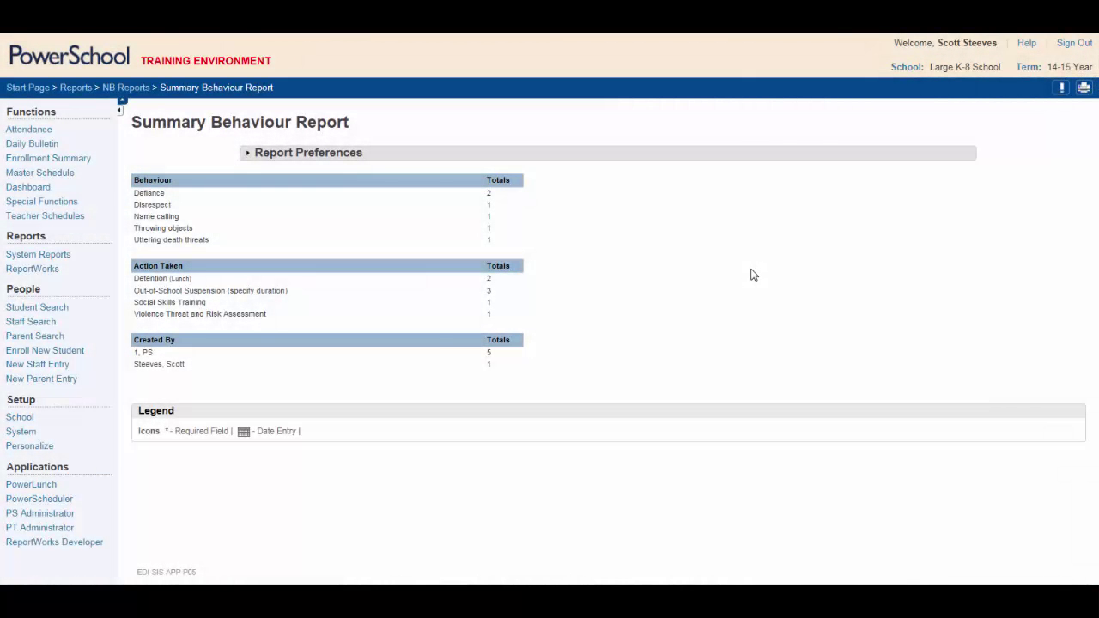
{"action": "key", "text": "ctrl+p"}
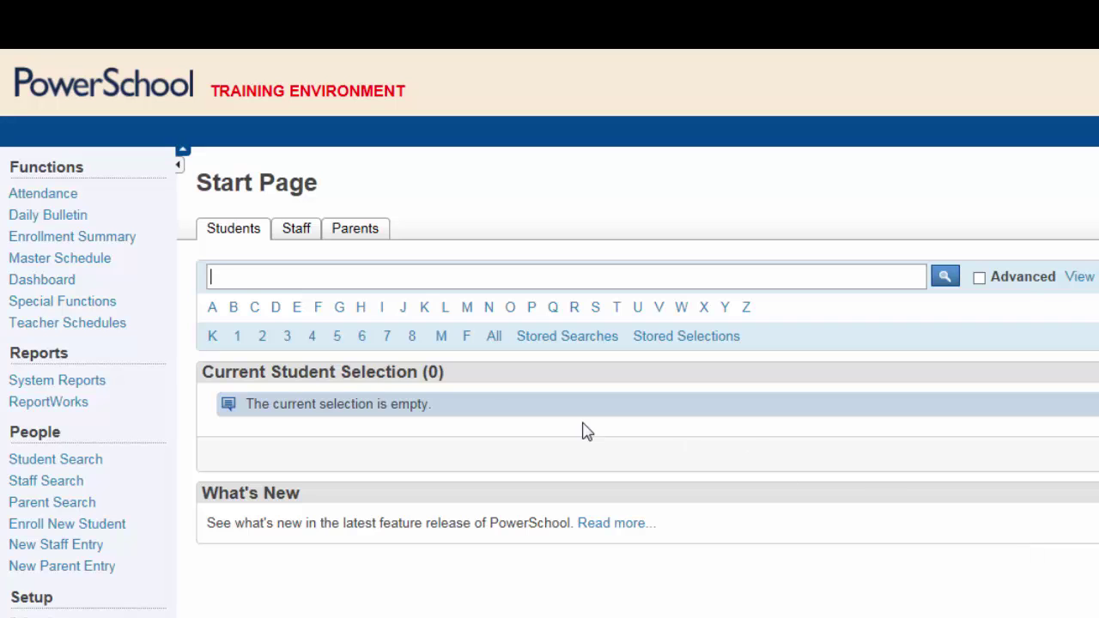
Open the Detailed Behaviour report form via System Reports > NB Reports
{"action": "left_click", "coordinate": [88, 379]}
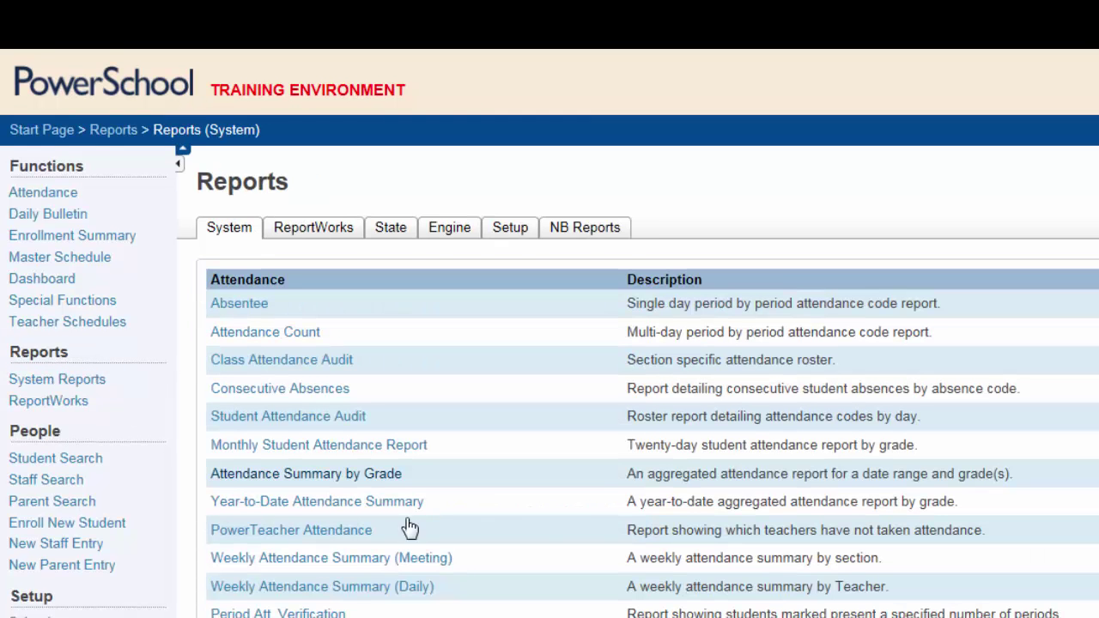
{"action": "left_click", "coordinate": [596, 227]}
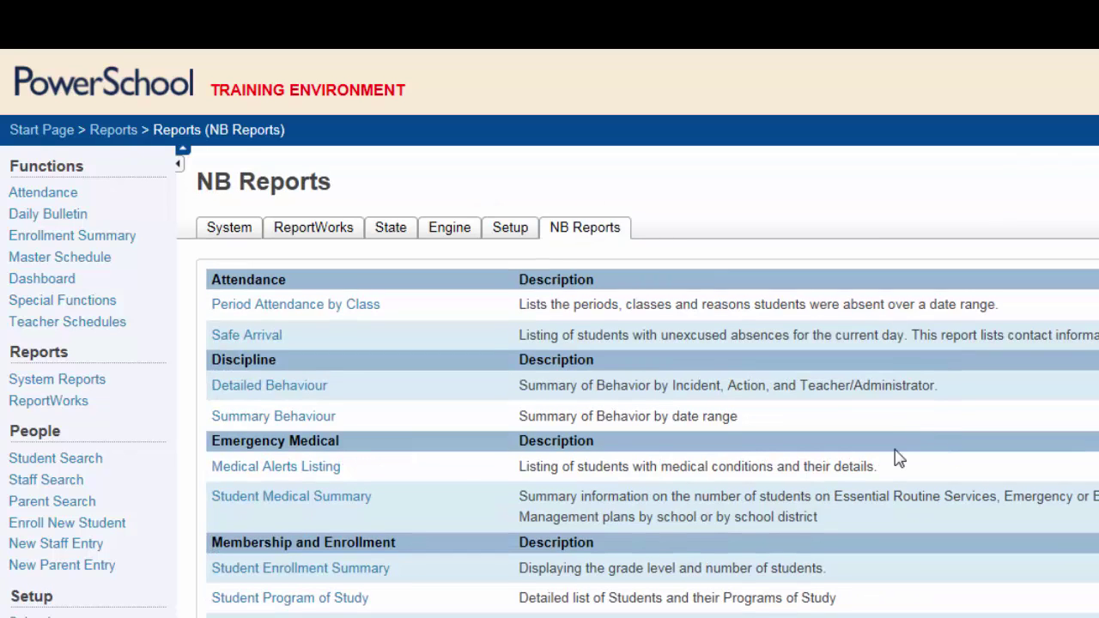
{"action": "left_click", "coordinate": [283, 386]}
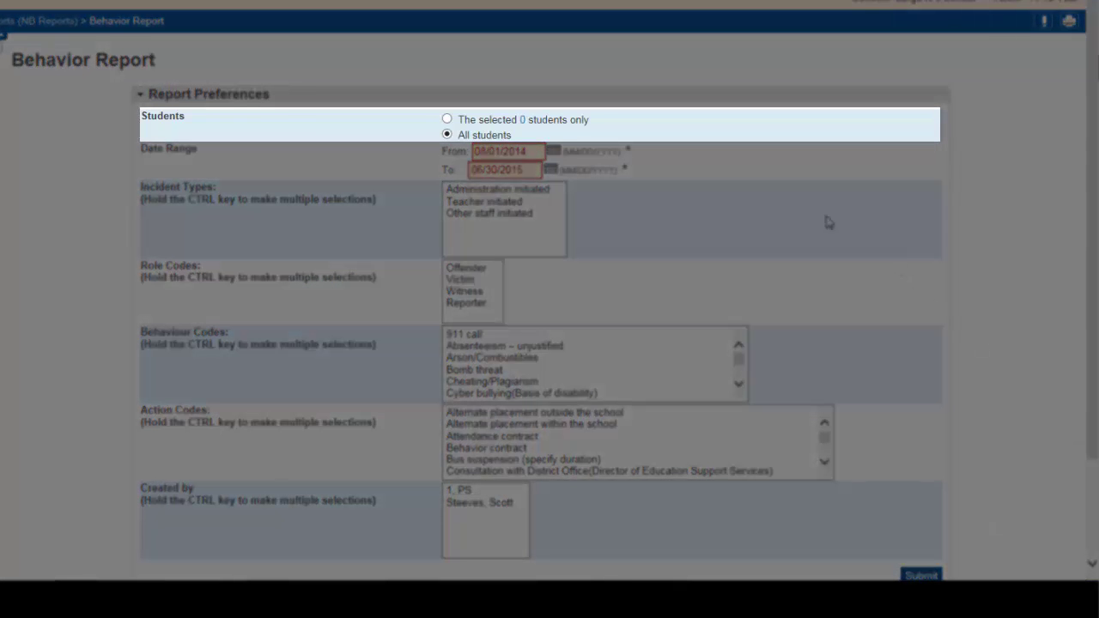
{"action": "left_click", "coordinate": [446, 120]}
{"action": "left_click", "coordinate": [447, 135]}
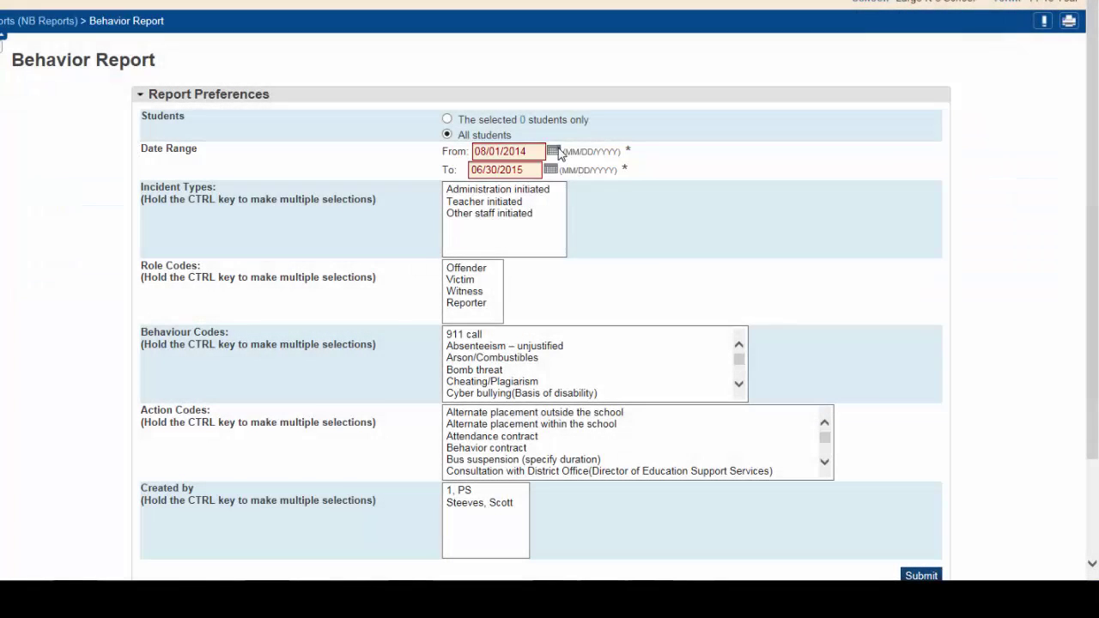
{"action": "left_click", "coordinate": [554, 151]}
{"action": "left_click", "coordinate": [557, 151]}
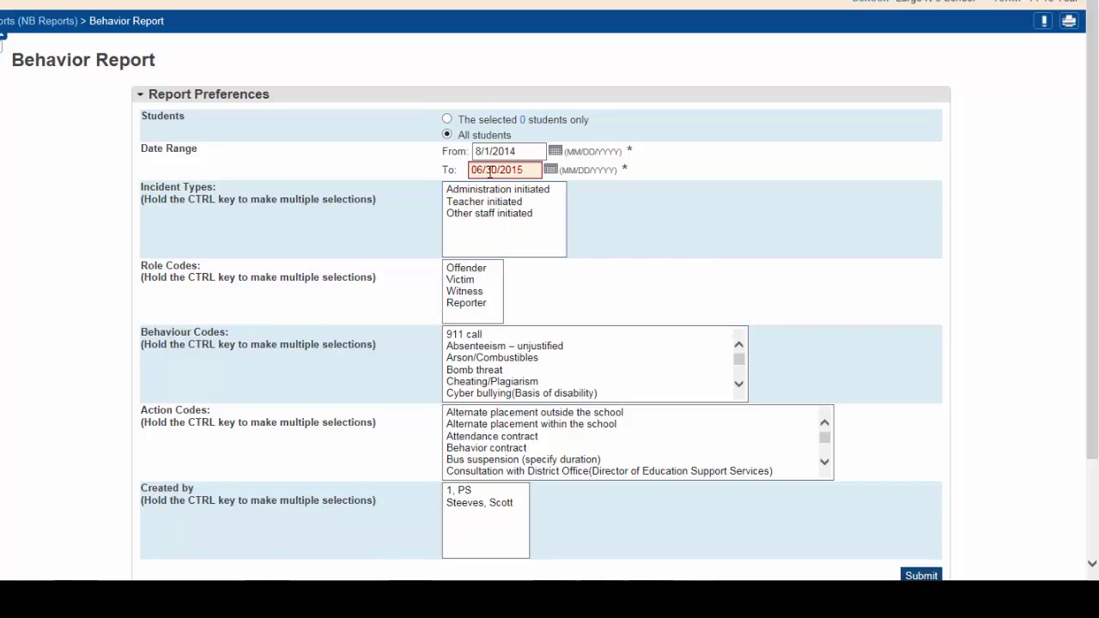
Leave Other staff initiated unselected and choose both Victim and Offender roles
{"action": "left_click", "coordinate": [517, 213]}
{"action": "left_click", "coordinate": [519, 232]}
{"action": "left_click", "coordinate": [480, 269]}
{"action": "left_click", "coordinate": [468, 280]}
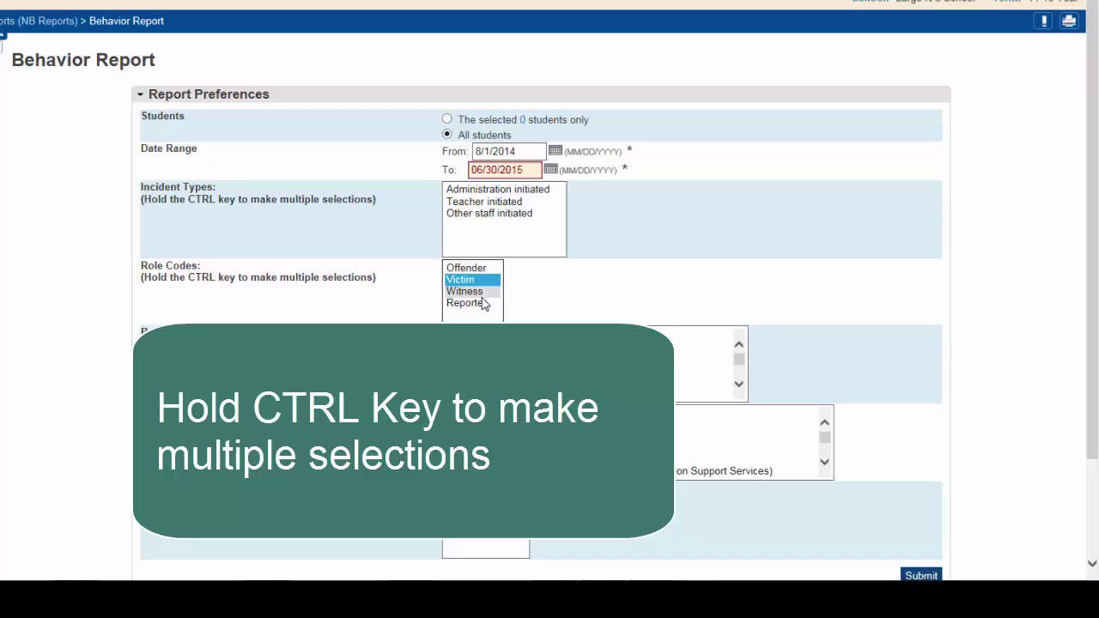
{"action": "left_click", "coordinate": [468, 269], "text": "ctrl"}
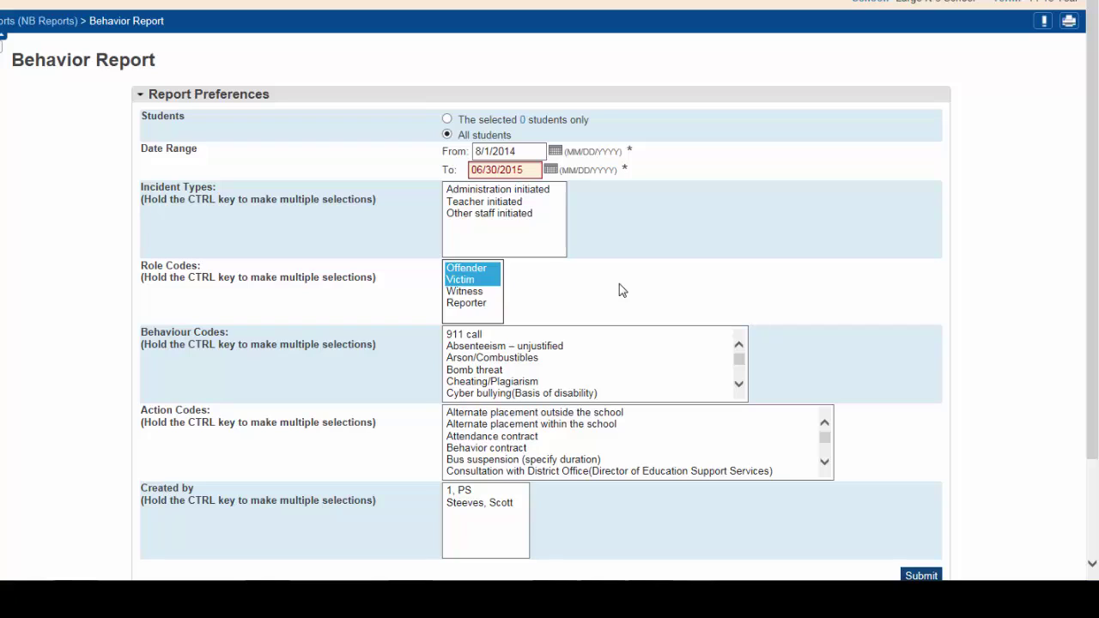
In Behaviour Codes, select the four Physical bullying codes instead of the cyber bullying ones
{"action": "left_click", "coordinate": [739, 386]}
{"action": "left_click", "coordinate": [739, 388]}
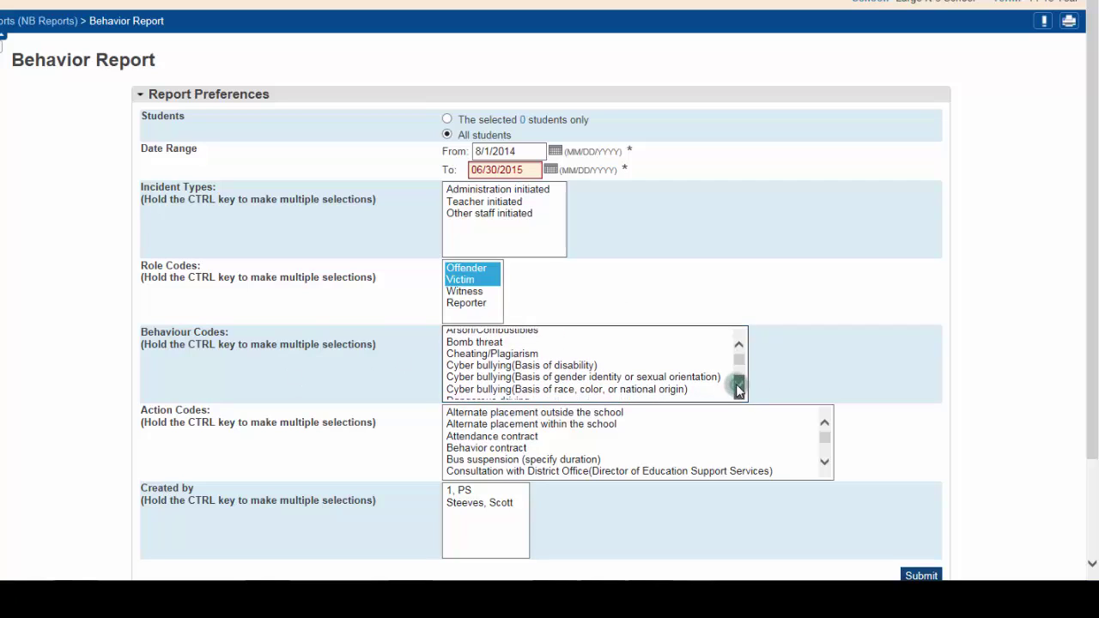
{"action": "left_click", "coordinate": [738, 388]}
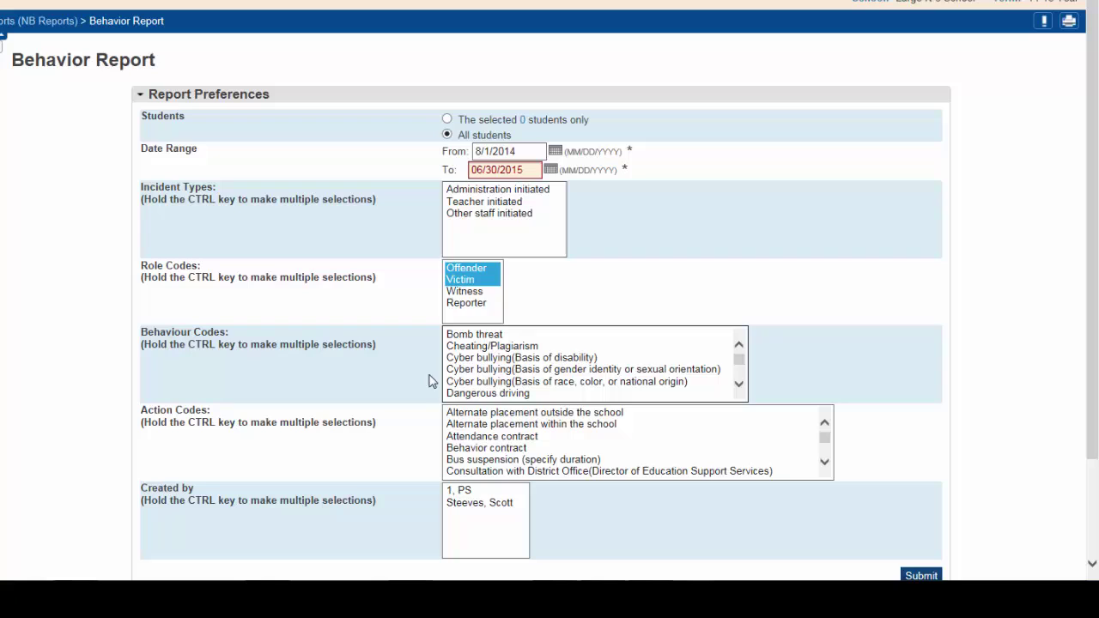
{"action": "left_click", "coordinate": [496, 359]}
{"action": "left_click", "coordinate": [498, 370], "text": "ctrl"}
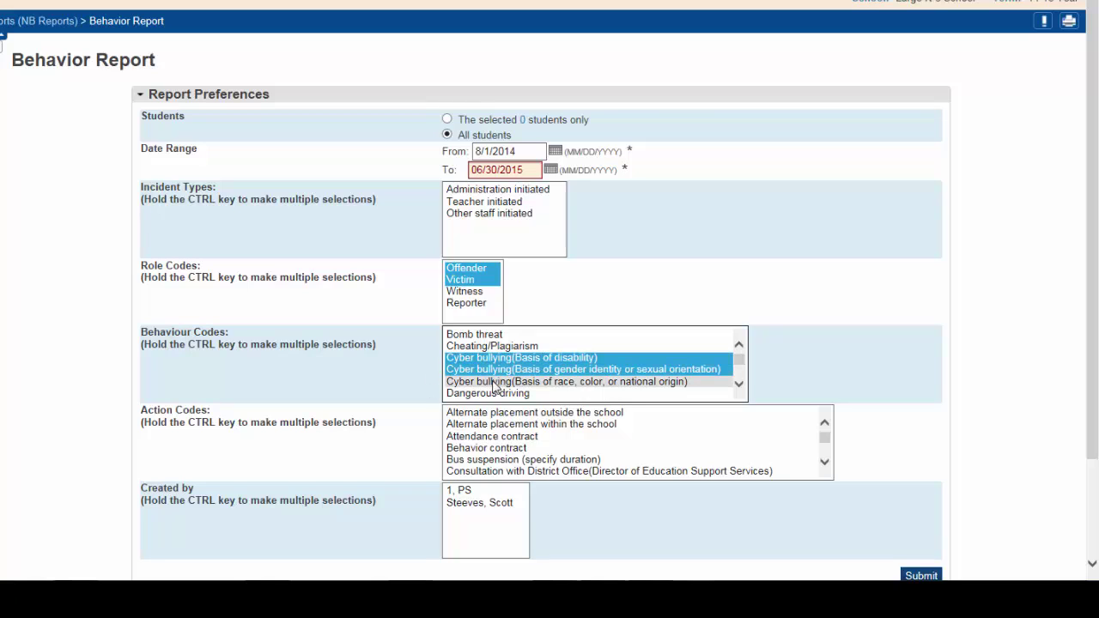
{"action": "left_click", "coordinate": [496, 382], "text": "ctrl"}
{"action": "left_click", "coordinate": [739, 383]}
{"action": "left_click", "coordinate": [738, 384]}
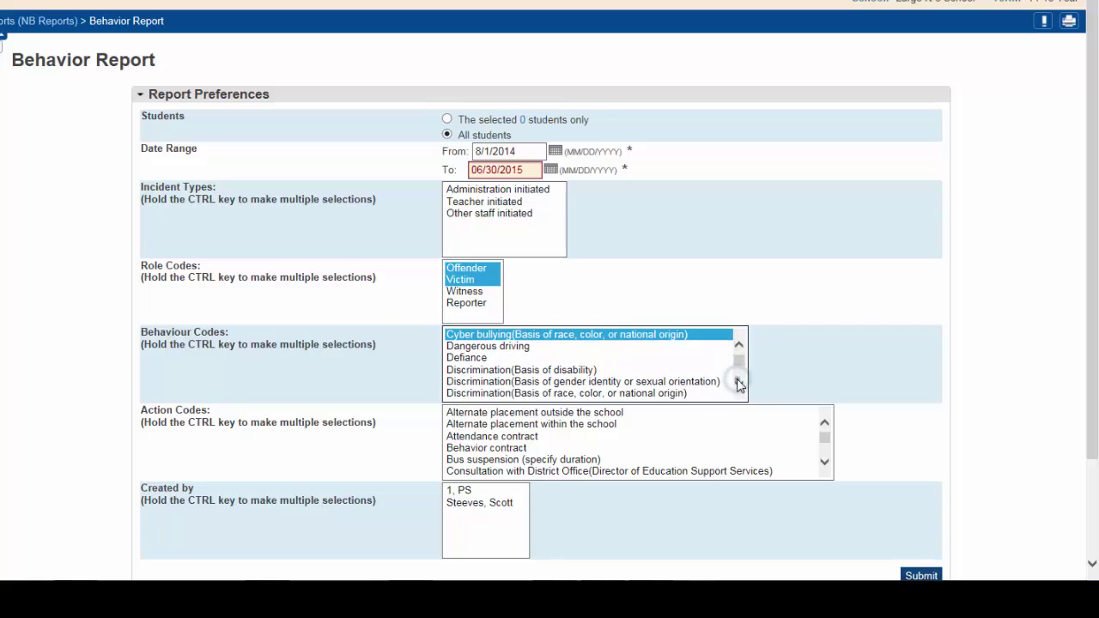
{"action": "left_click_drag", "start_coordinate": [738, 384], "coordinate": [738, 384]}
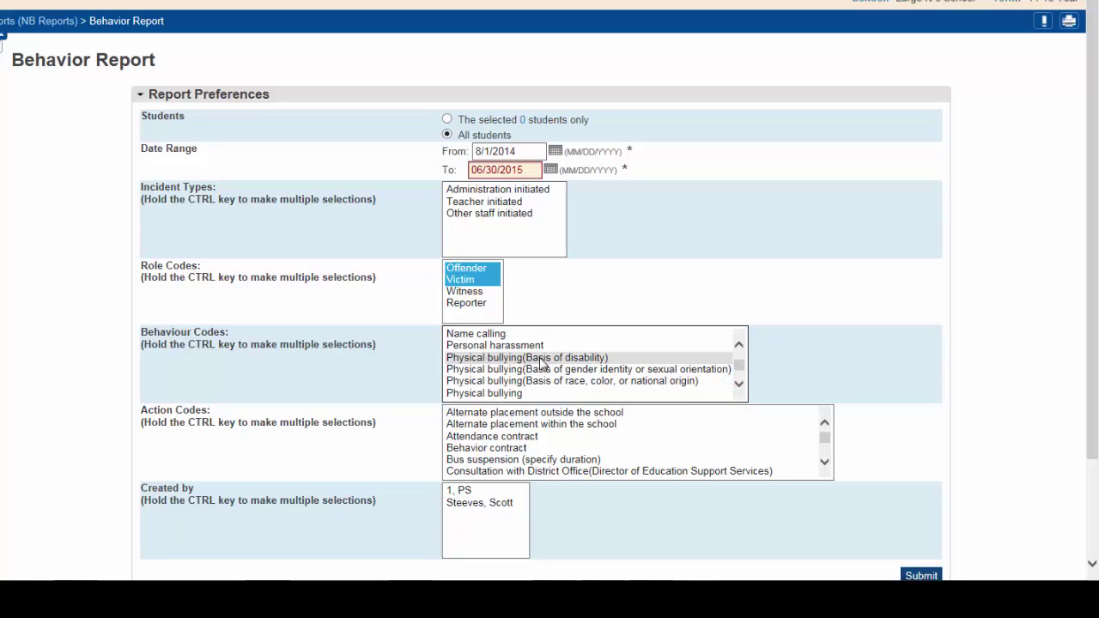
{"action": "left_click_drag", "start_coordinate": [539, 360], "coordinate": [525, 397]}
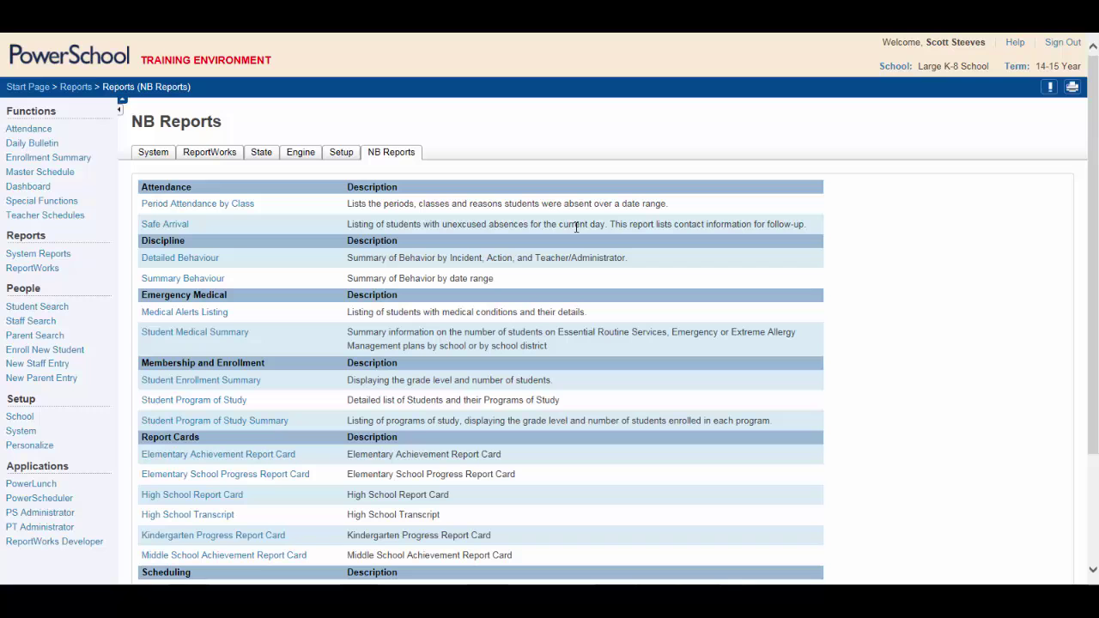
Open the Detailed Behaviour report settings and set the start date to 9/2/2014
{"action": "left_click", "coordinate": [198, 257]}
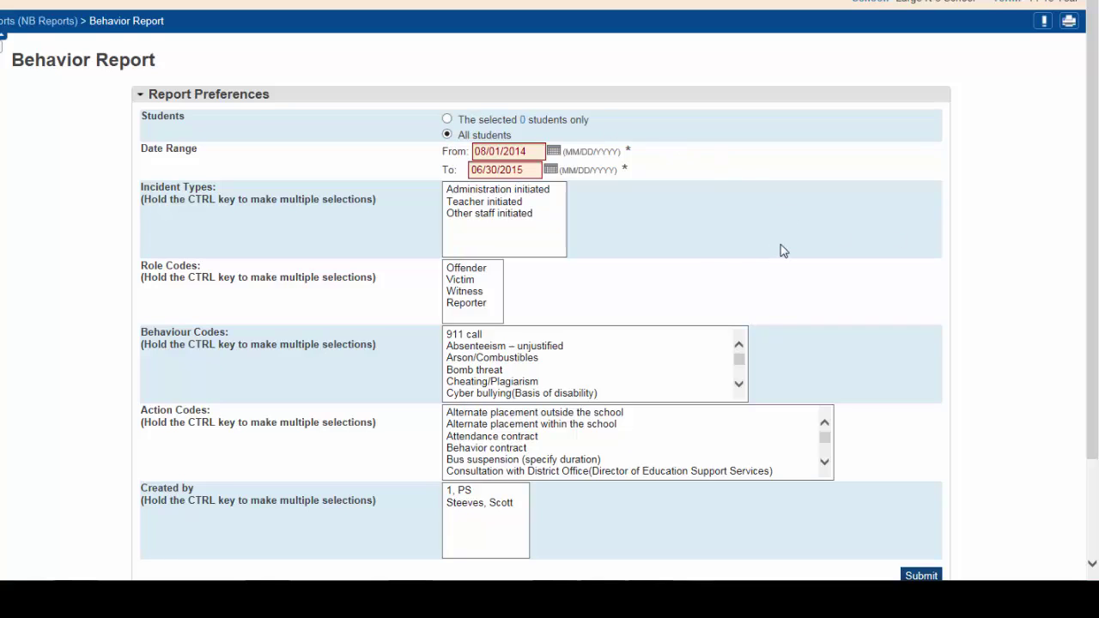
{"action": "left_click", "coordinate": [555, 151]}
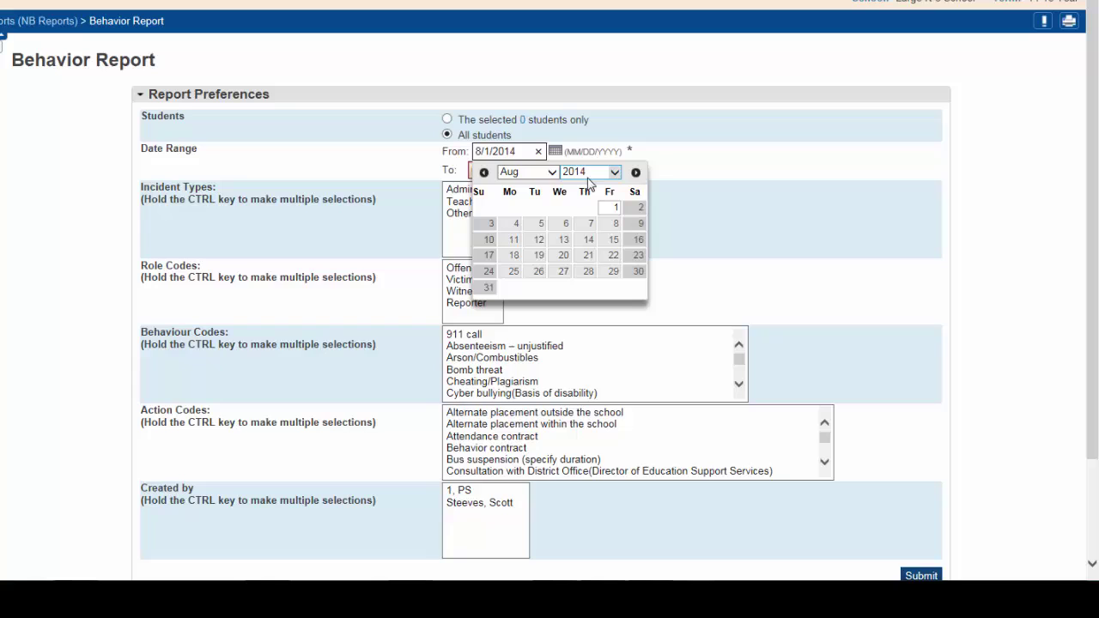
{"action": "left_click", "coordinate": [551, 173]}
{"action": "left_click", "coordinate": [530, 185]}
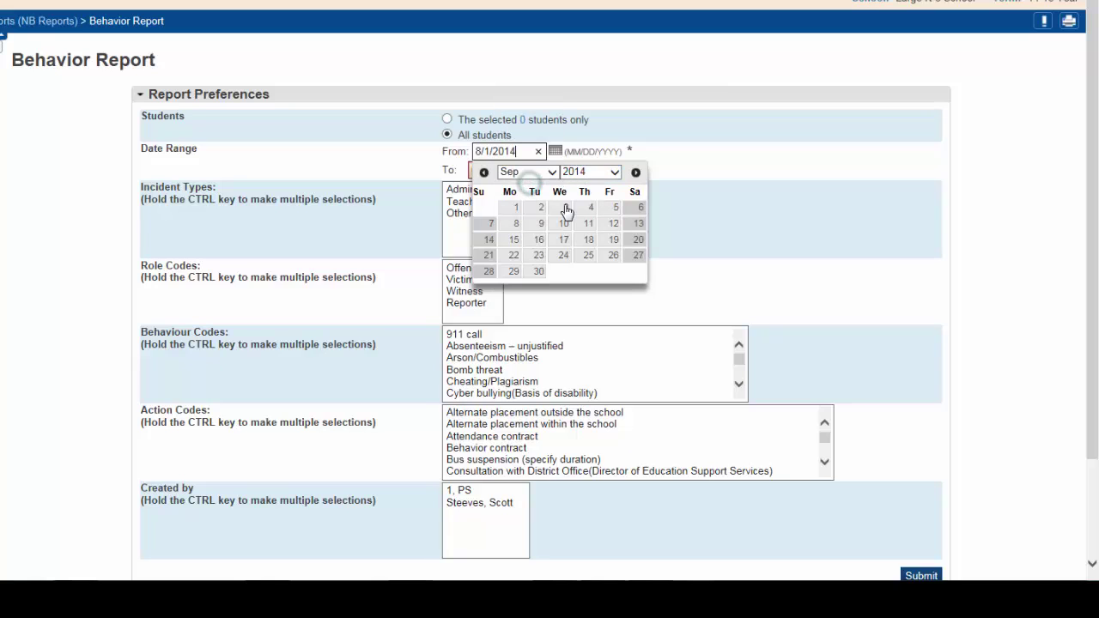
{"action": "left_click", "coordinate": [537, 209]}
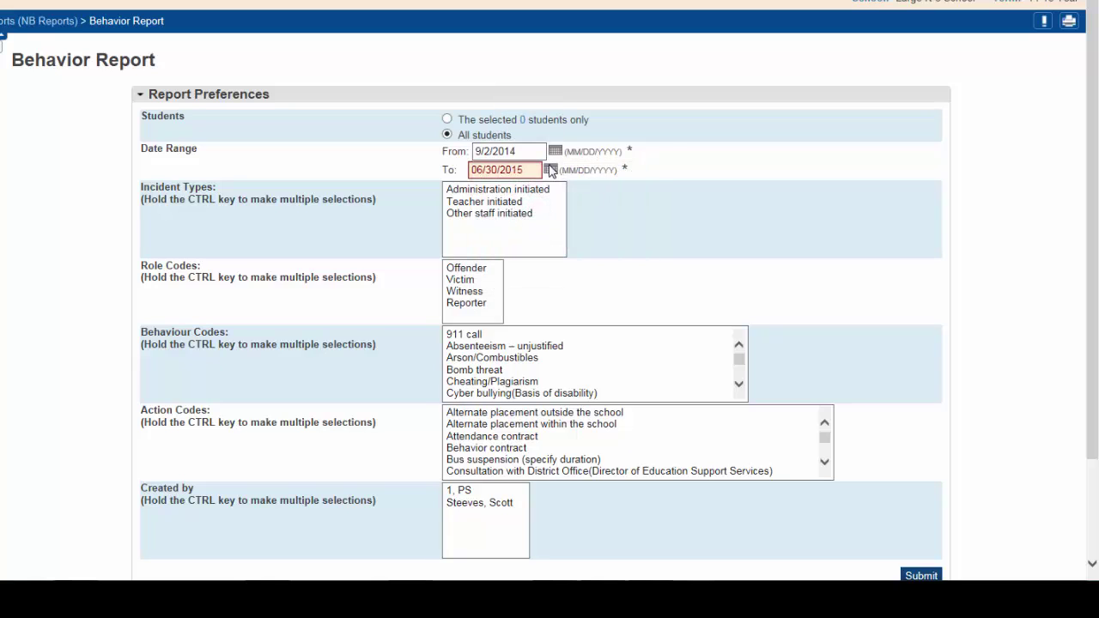
Set the report's end date to 9/30/2014
{"action": "left_click", "coordinate": [552, 169]}
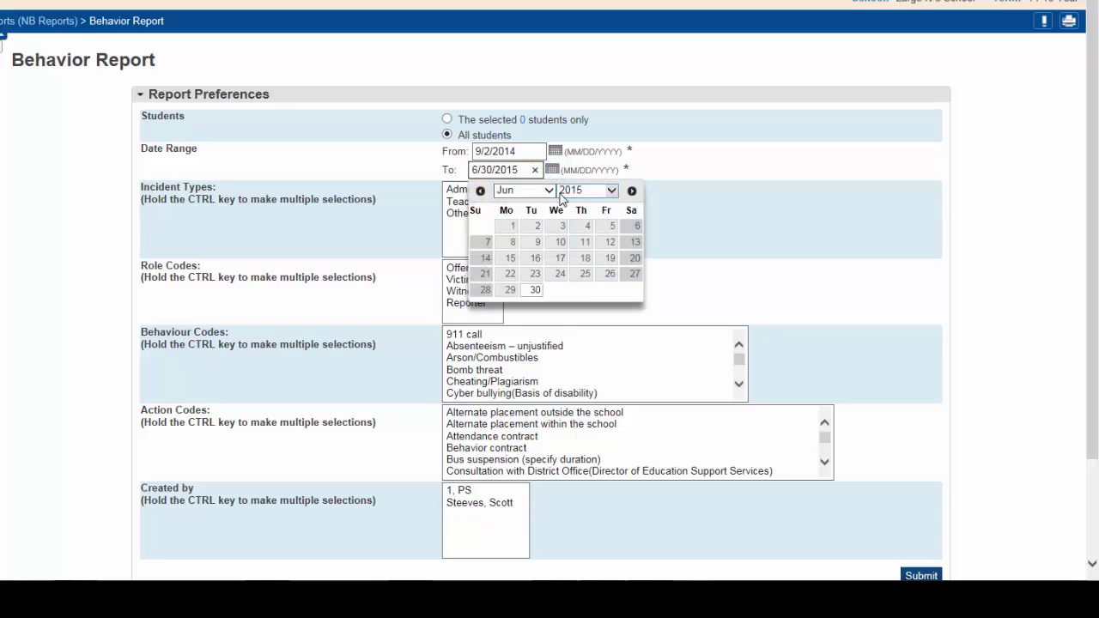
{"action": "left_click", "coordinate": [528, 191]}
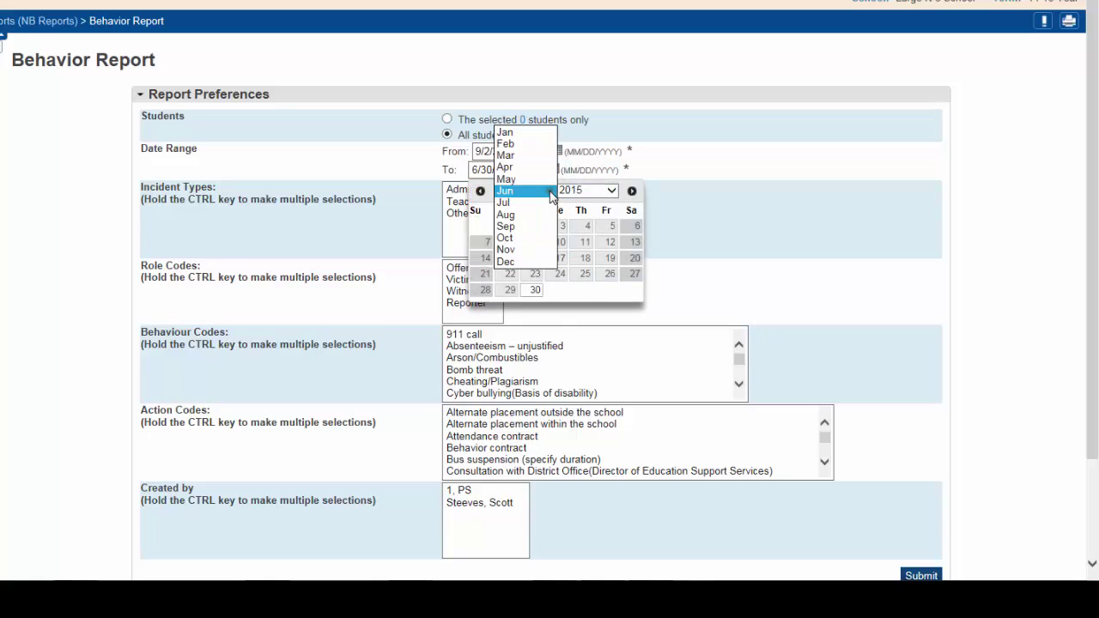
{"action": "left_click", "coordinate": [509, 225]}
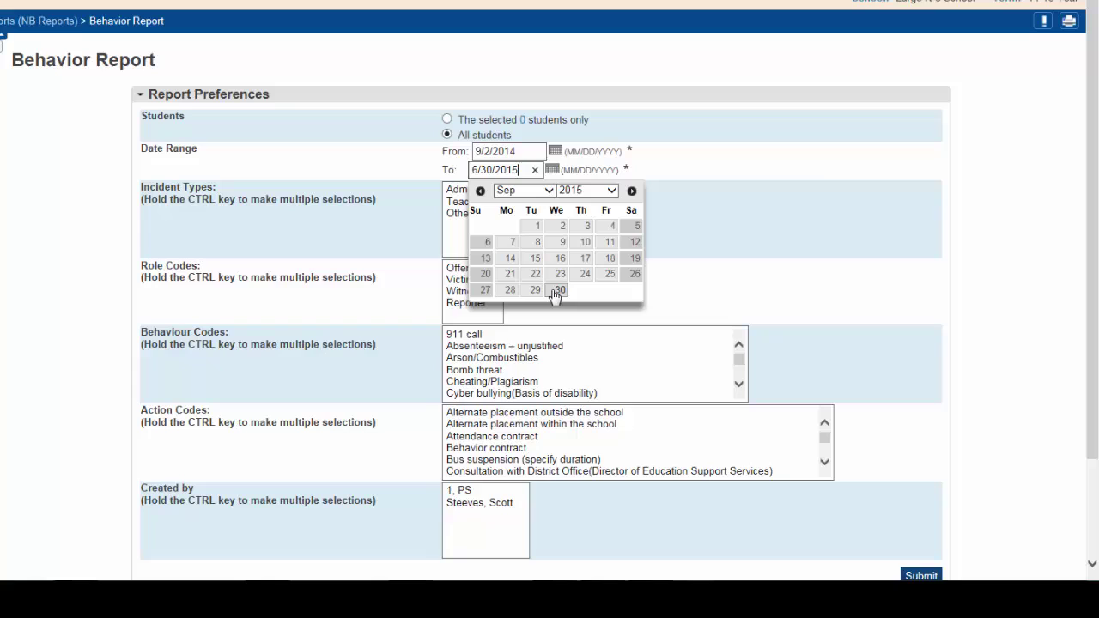
{"action": "left_click", "coordinate": [608, 190]}
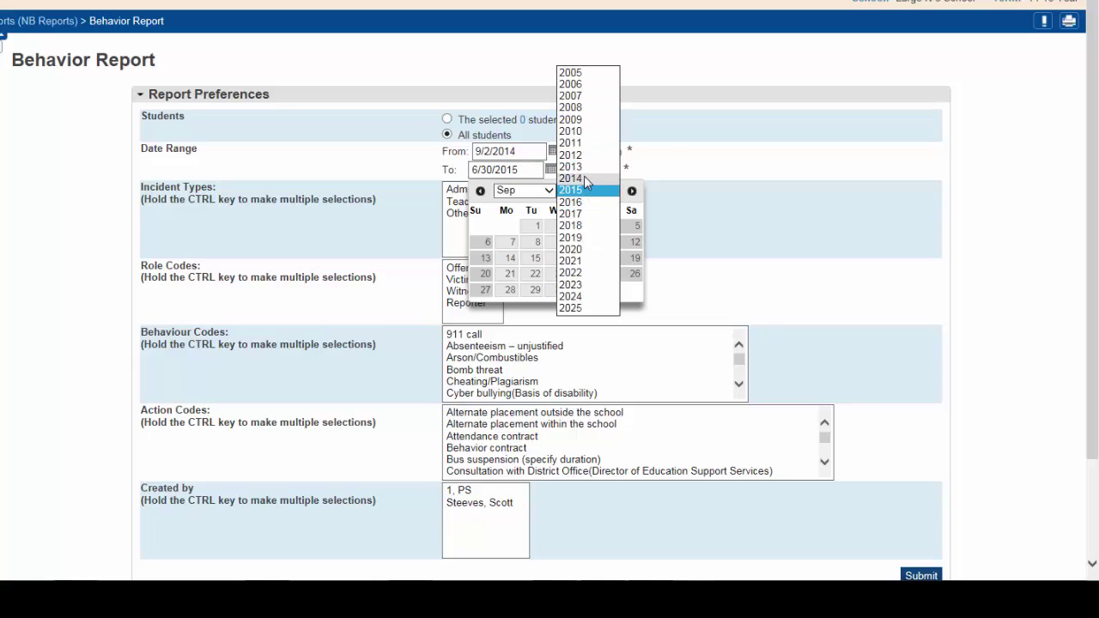
{"action": "left_click", "coordinate": [584, 178]}
{"action": "left_click", "coordinate": [533, 291]}
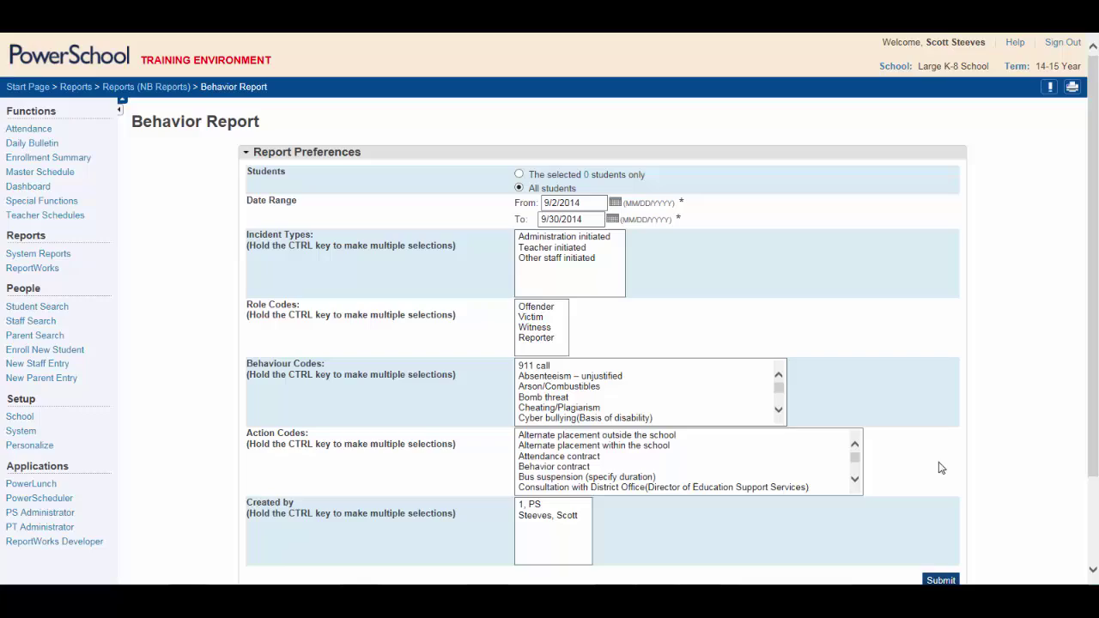
Run the Behavior Report, then sort by student name and finally by date ascending
{"action": "left_click", "coordinate": [941, 580]}
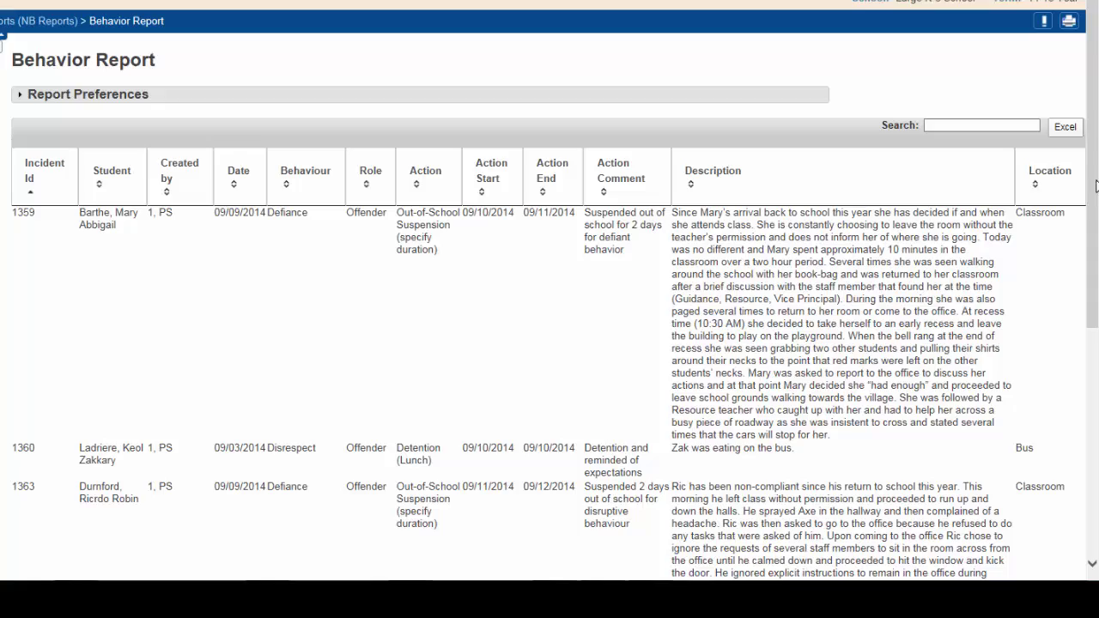
{"action": "left_click_drag", "start_coordinate": [1088, 151], "coordinate": [1097, 179]}
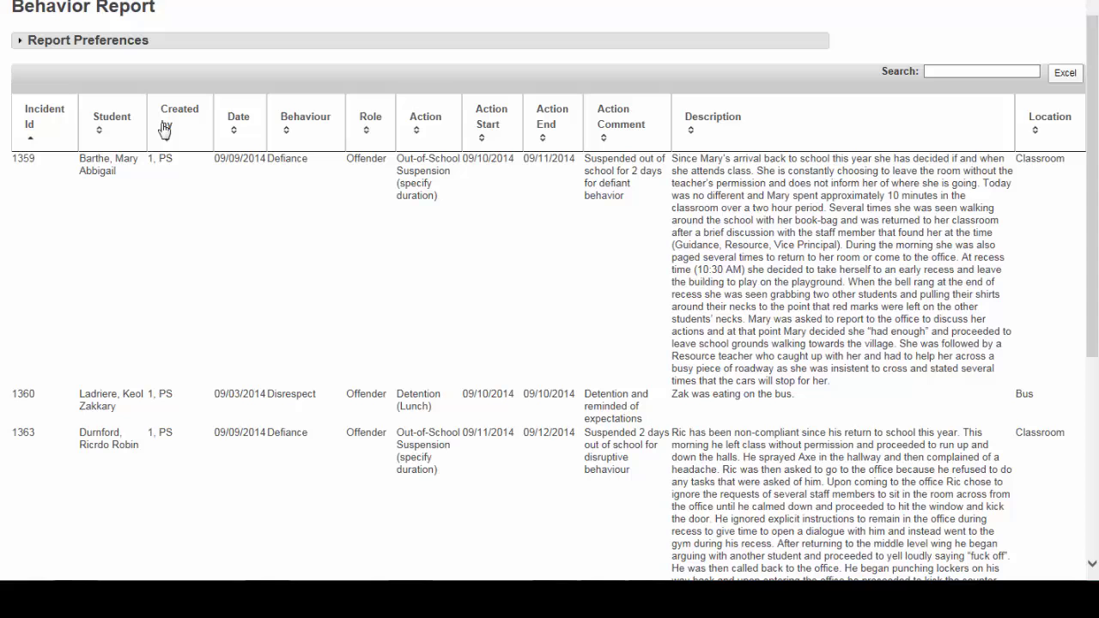
{"action": "left_click", "coordinate": [104, 134]}
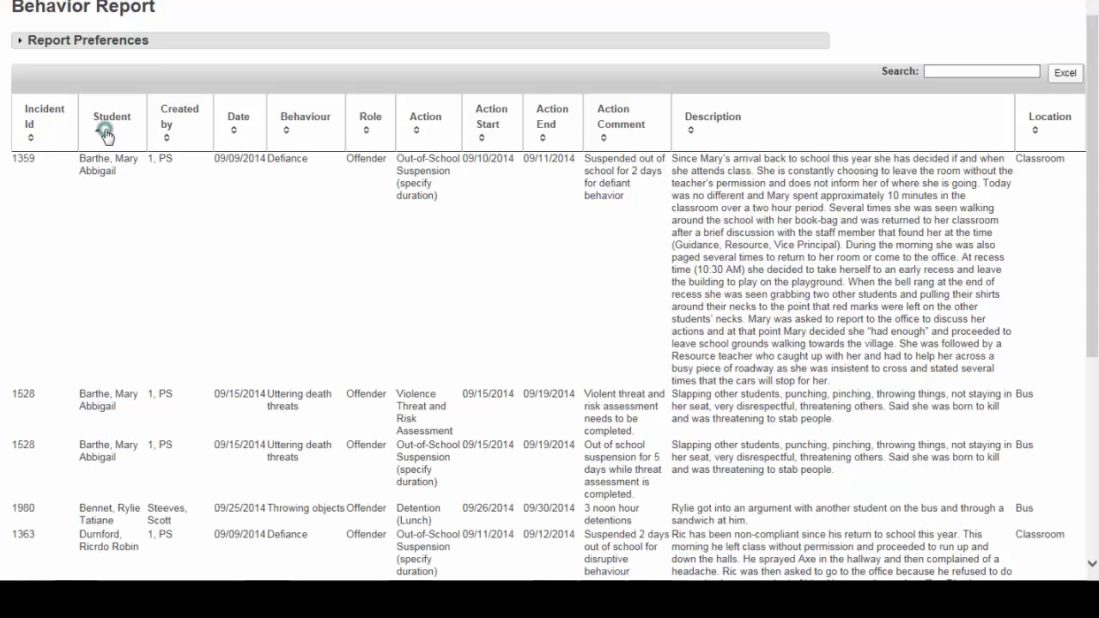
{"action": "left_click", "coordinate": [105, 135]}
{"action": "left_click", "coordinate": [105, 133]}
{"action": "left_click", "coordinate": [241, 137]}
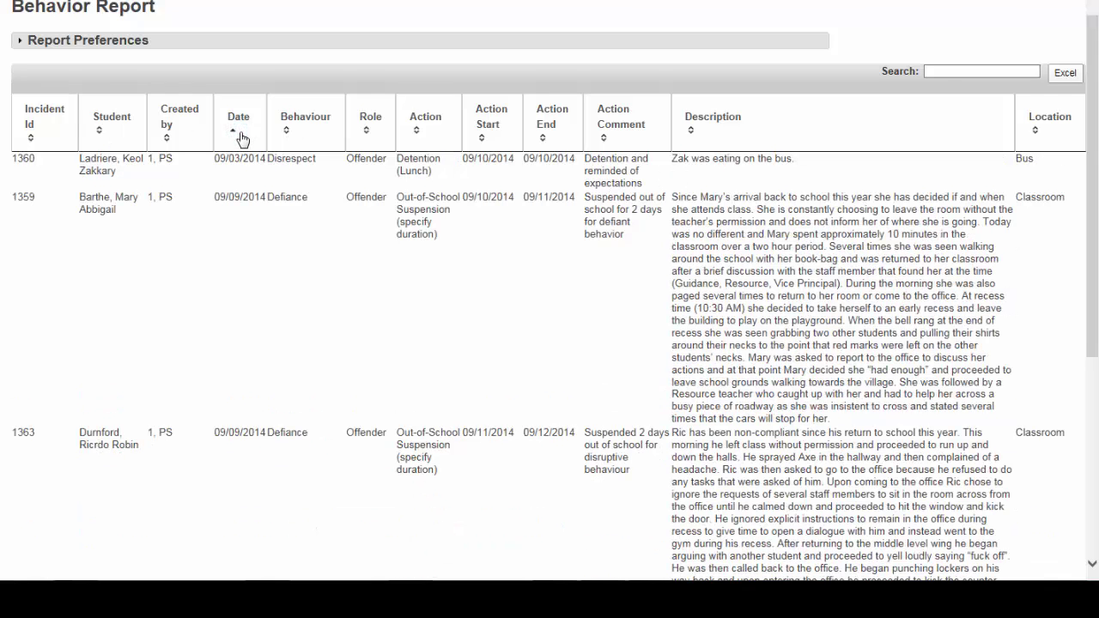
{"action": "left_click", "coordinate": [241, 137]}
{"action": "left_click", "coordinate": [240, 137]}
Sort the report by the Location column, grouping the five Bus incidents first
{"action": "left_click", "coordinate": [1037, 134]}
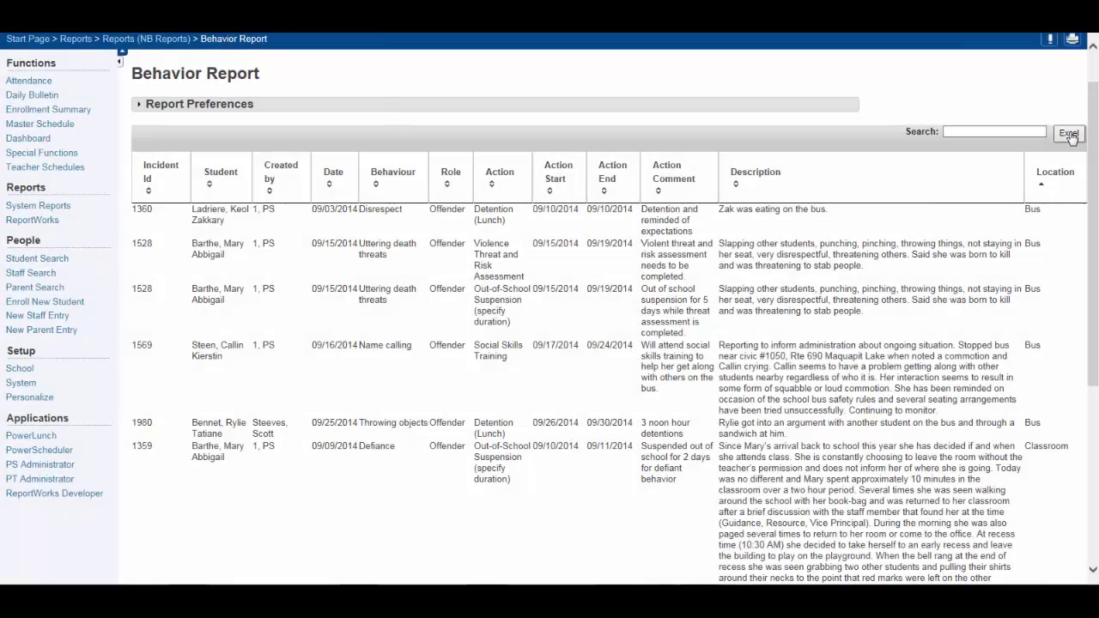
Export the location-sorted Behavior Report to an Excel file named Behavior Report
{"action": "left_click", "coordinate": [1068, 133]}
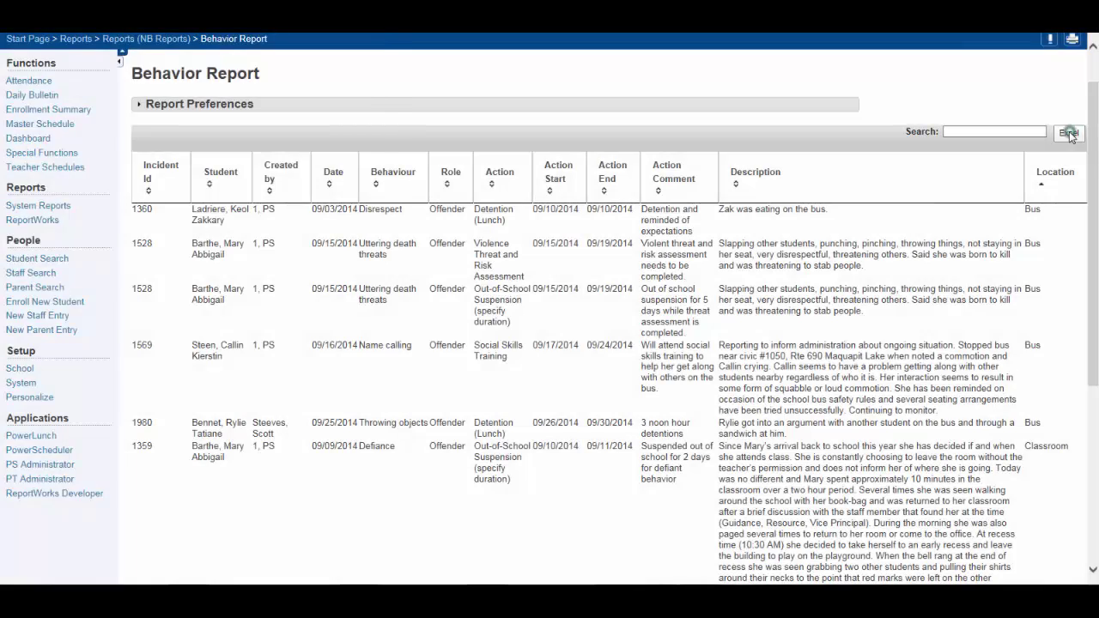